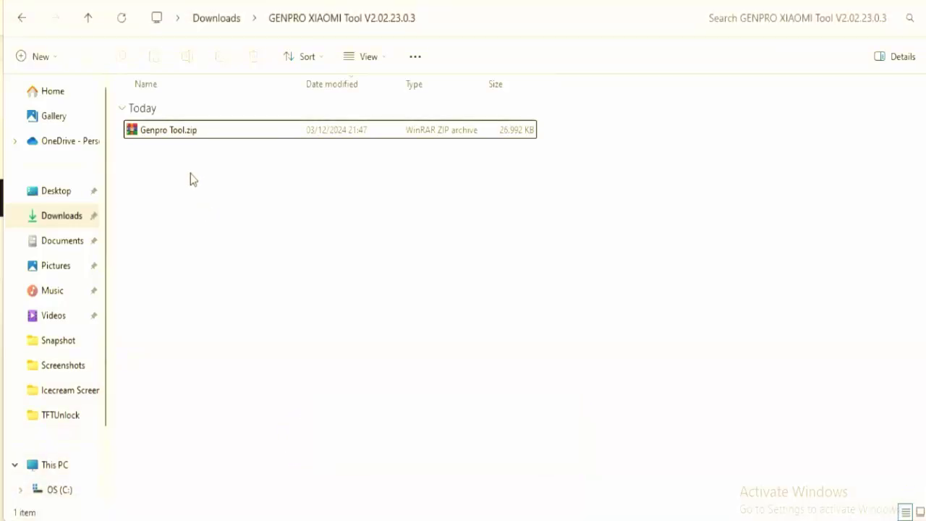
- Extract Genpro Tool.zip here with WinRAR so setup.exe appears beside the archive
left_click(181, 140)
right_click(182, 140)
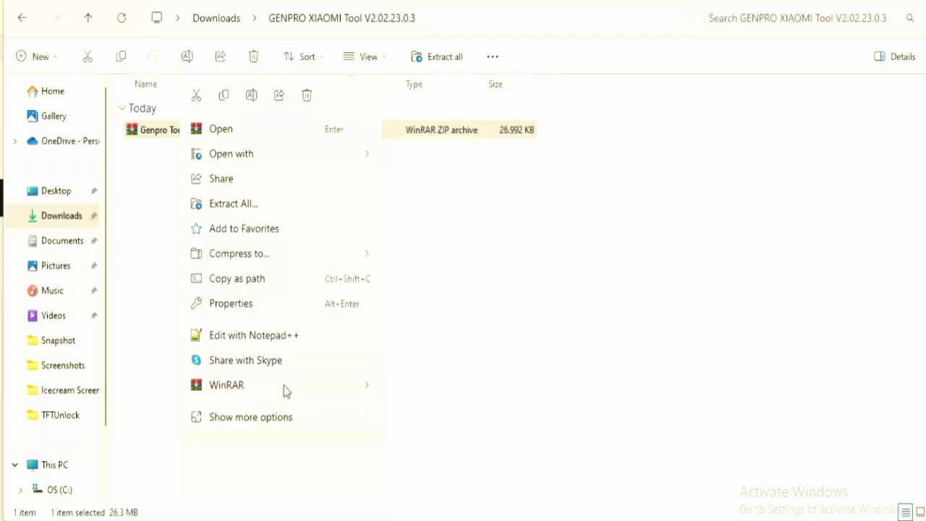
mouse_move(227, 385)
left_click(459, 469)
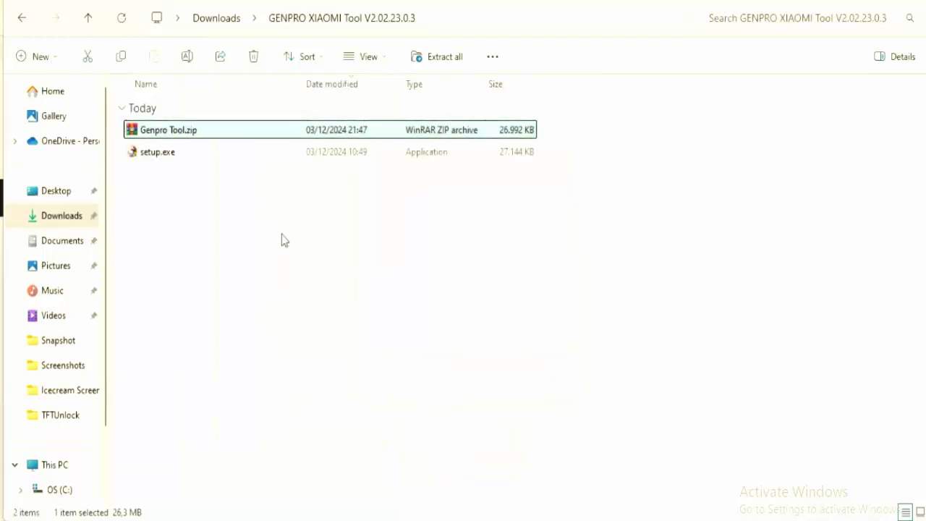
- Run setup.exe in English and install GenproXiaomi to the default location with a desktop icon
left_click(163, 154)
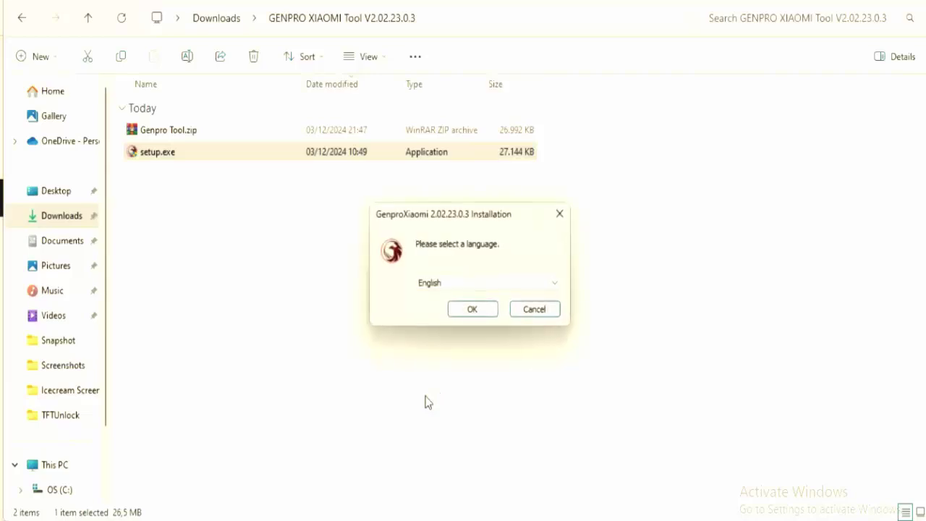
left_click(463, 312)
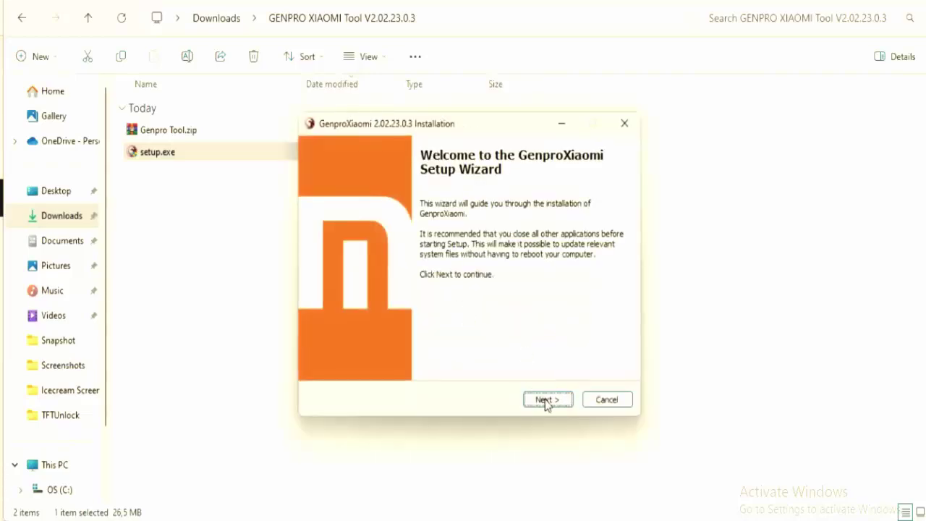
left_click(546, 400)
left_click(546, 403)
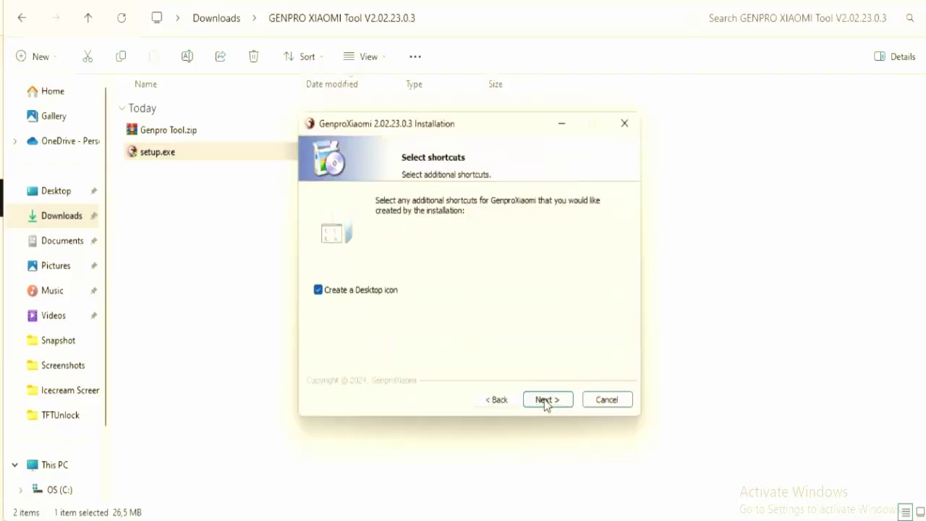
left_click(546, 402)
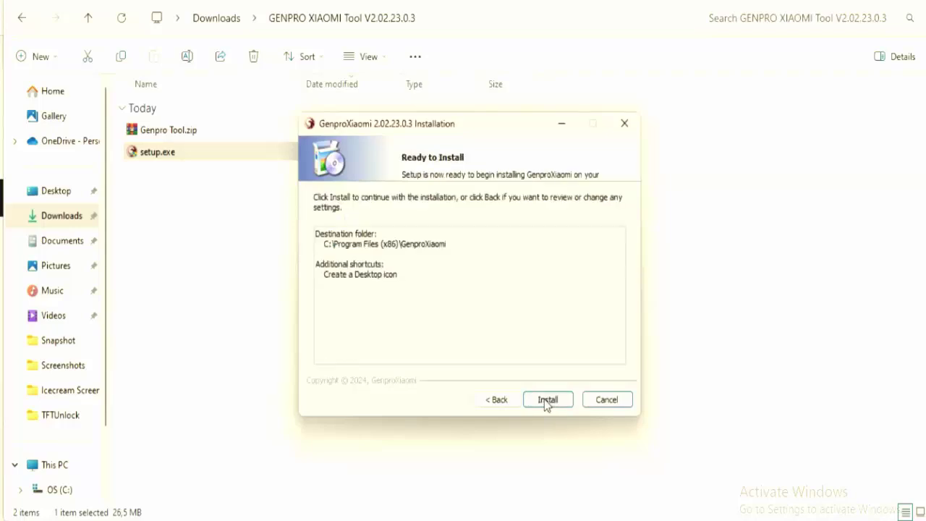
left_click(546, 400)
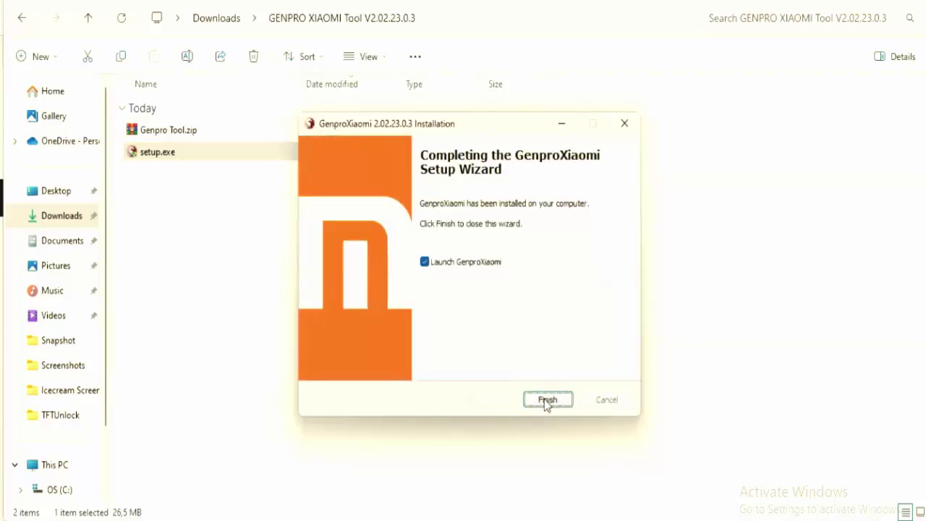
left_click(547, 402)
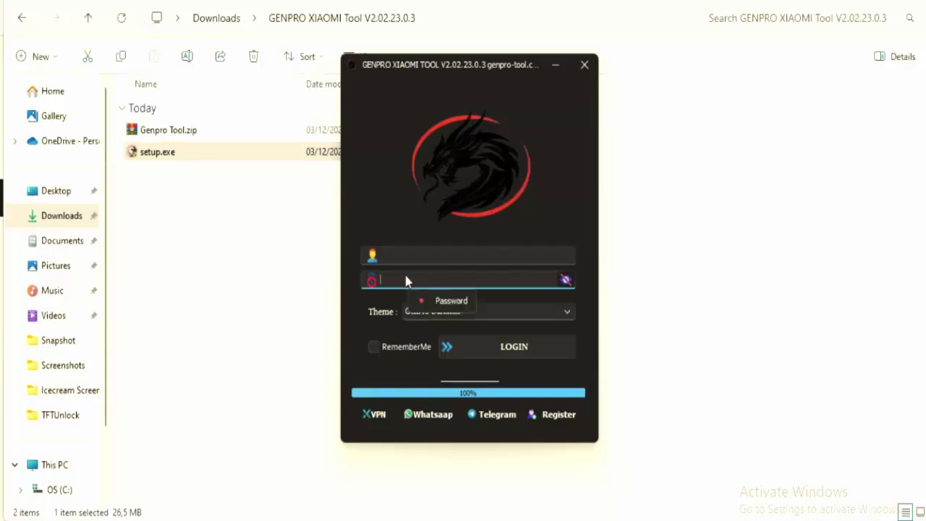
- Follow the Register link in the GenPro login window to the Xiaomi sign-up page
left_click(564, 416)
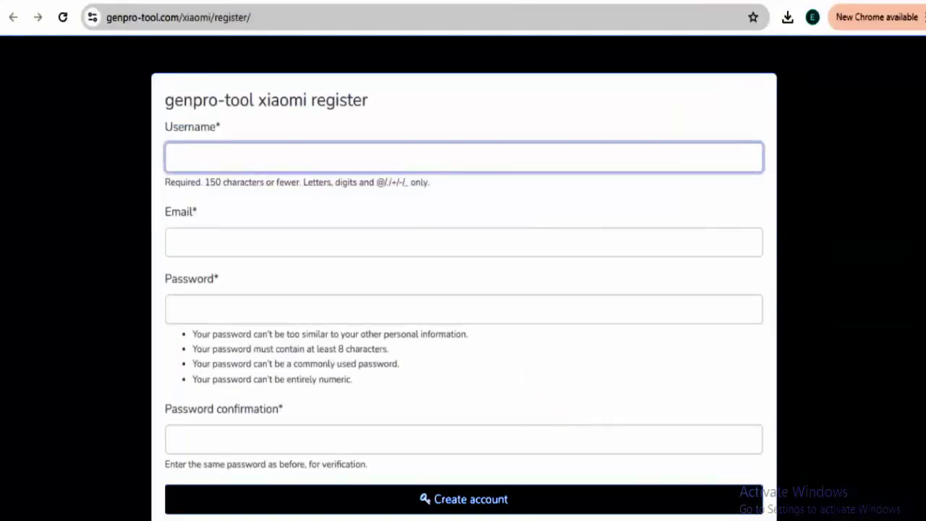
- Fill in the username, email, password and confirmation, and create the account
left_click(268, 220)
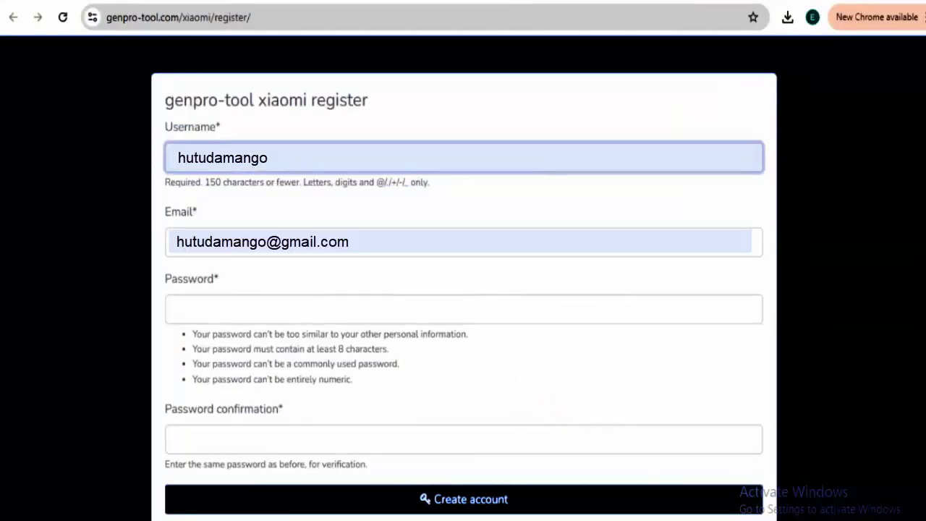
key("Tab")
left_click(246, 314)
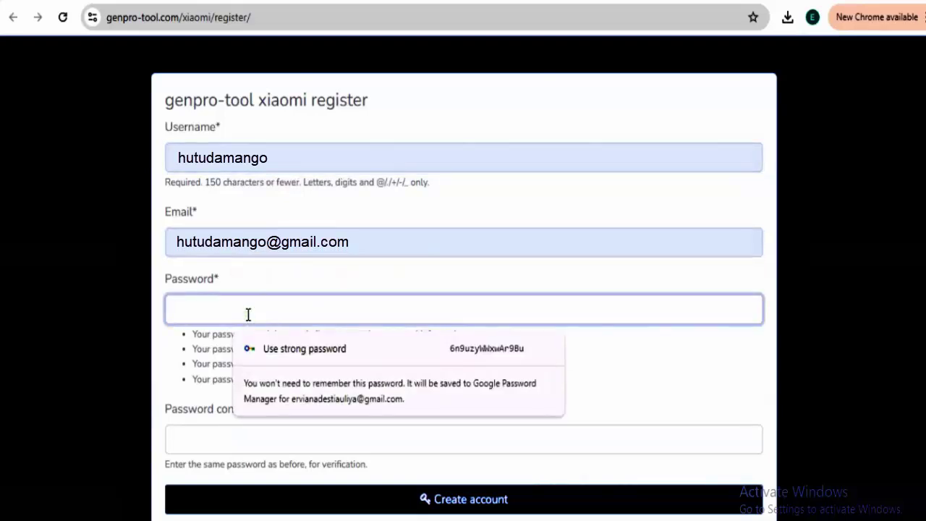
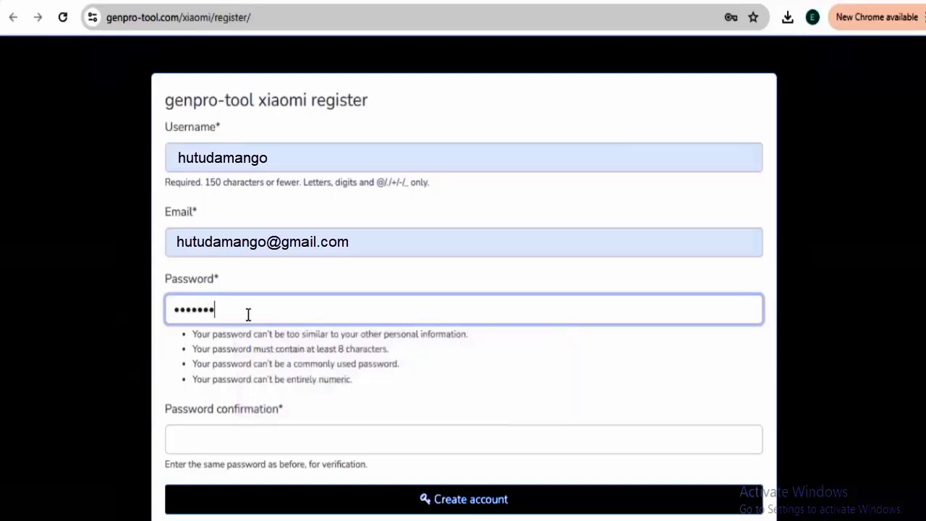
left_click(256, 433)
left_click(469, 498)
- Dismiss the registration alert, save the password in Chrome, and log in to the member area
left_click(588, 118)
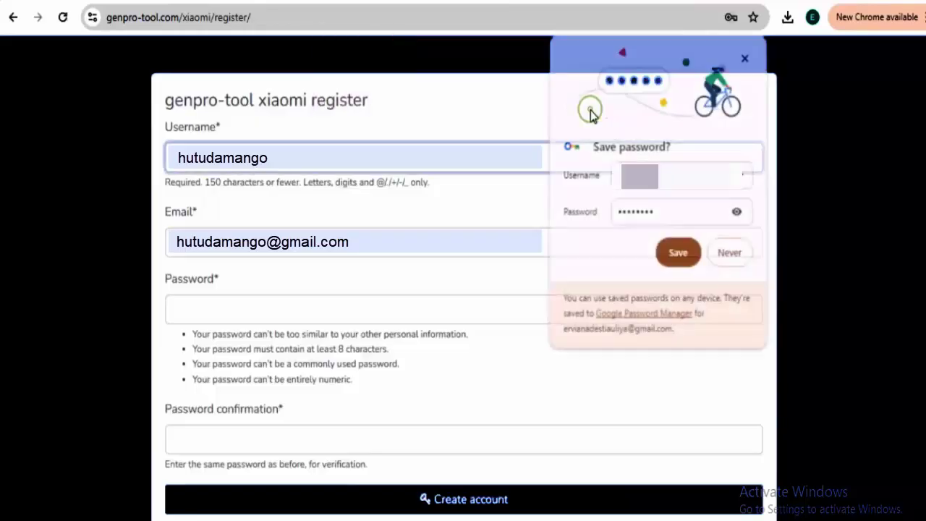
left_click(684, 259)
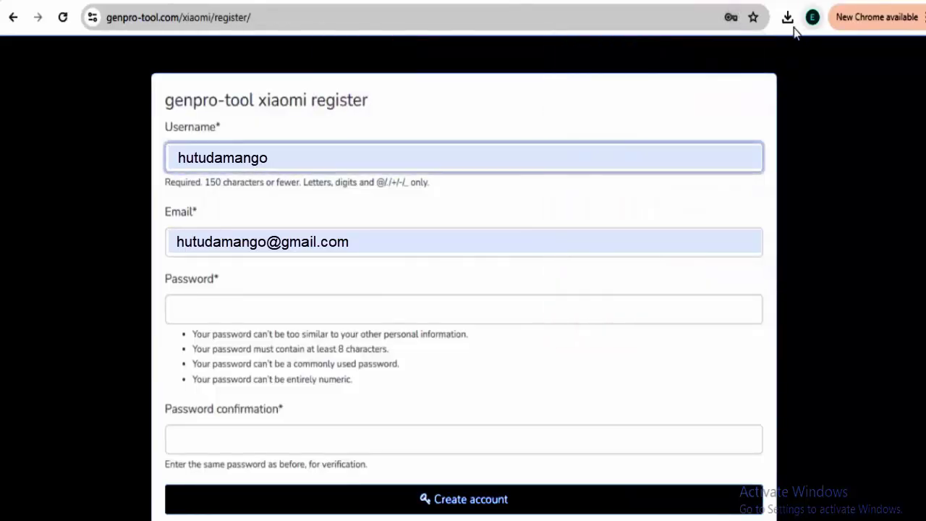
scroll(478, 432, "down", 1)
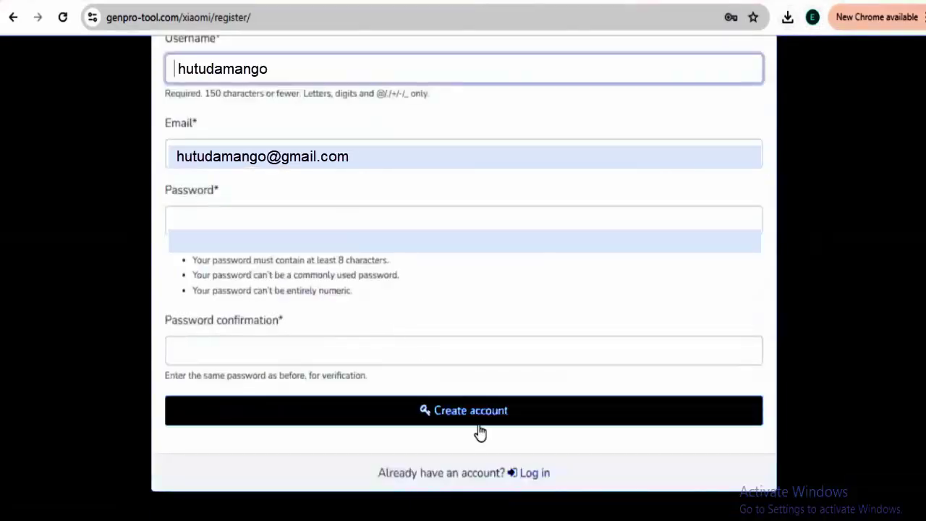
left_click(531, 482)
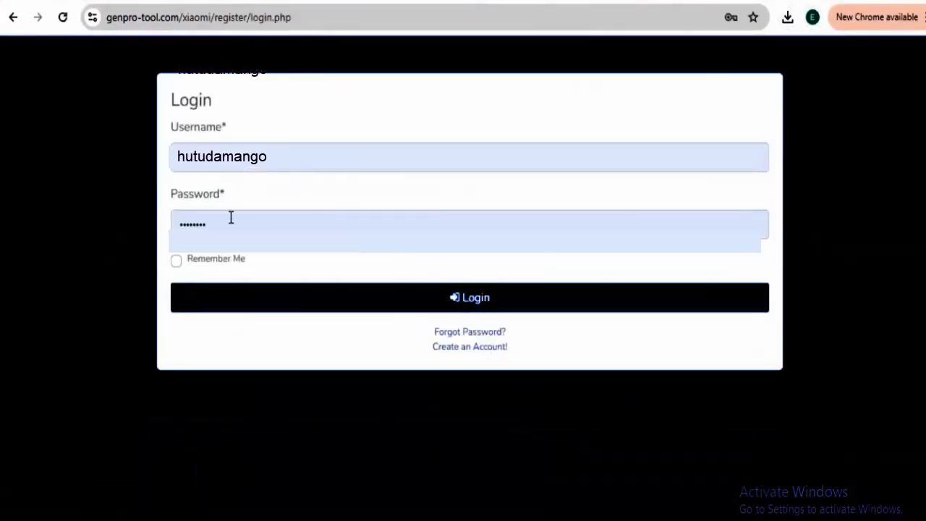
left_click(465, 303)
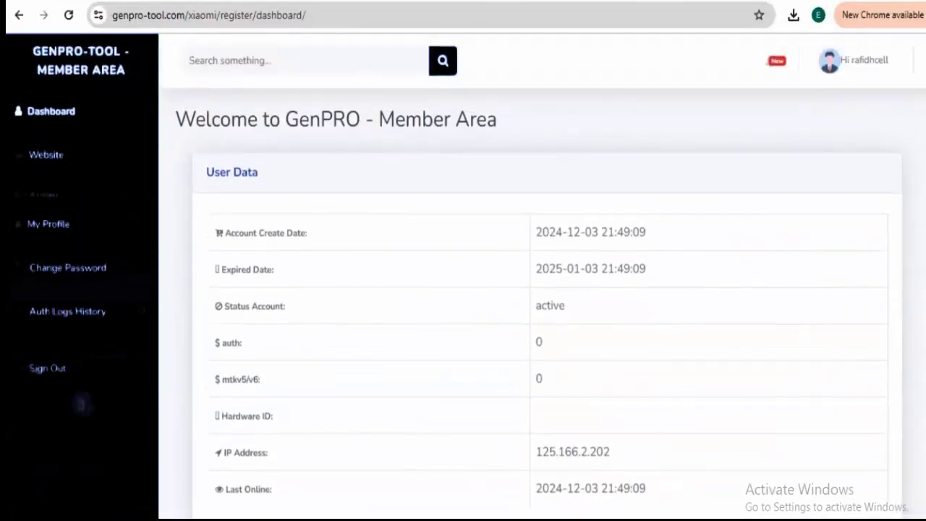
- Log in to GenPro Xiaomi Tool with the new account's username and password
left_click(460, 253)
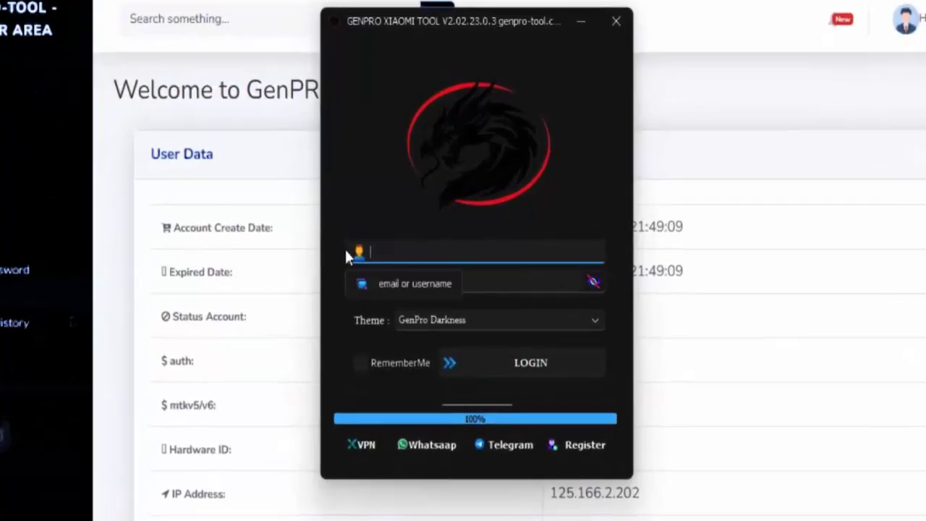
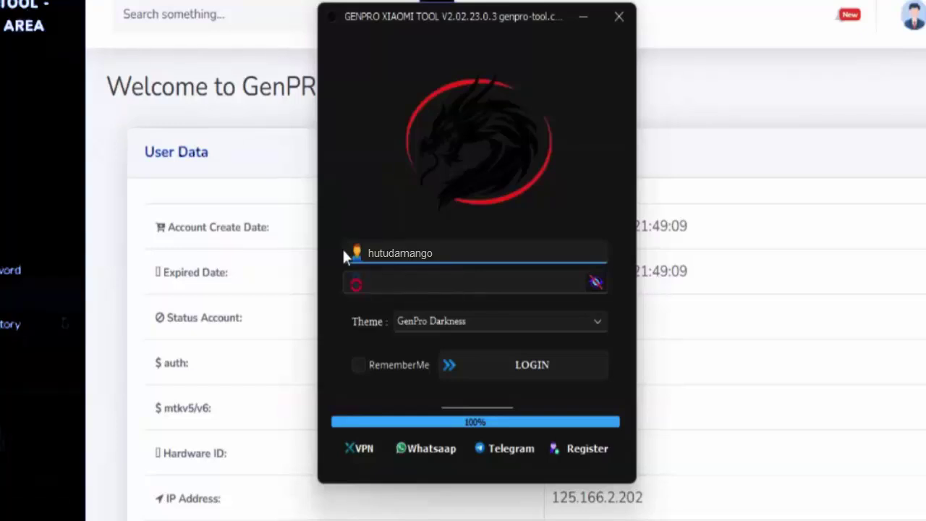
left_click(386, 279)
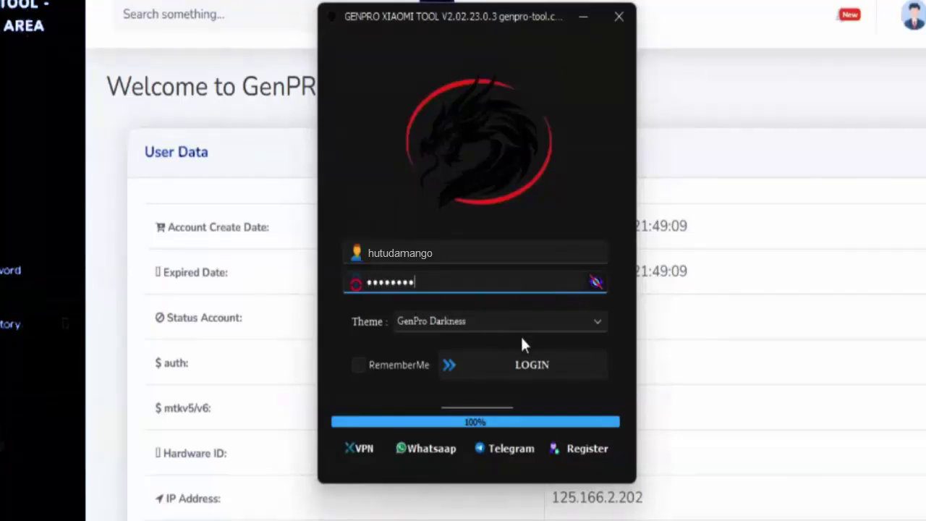
left_click(516, 367)
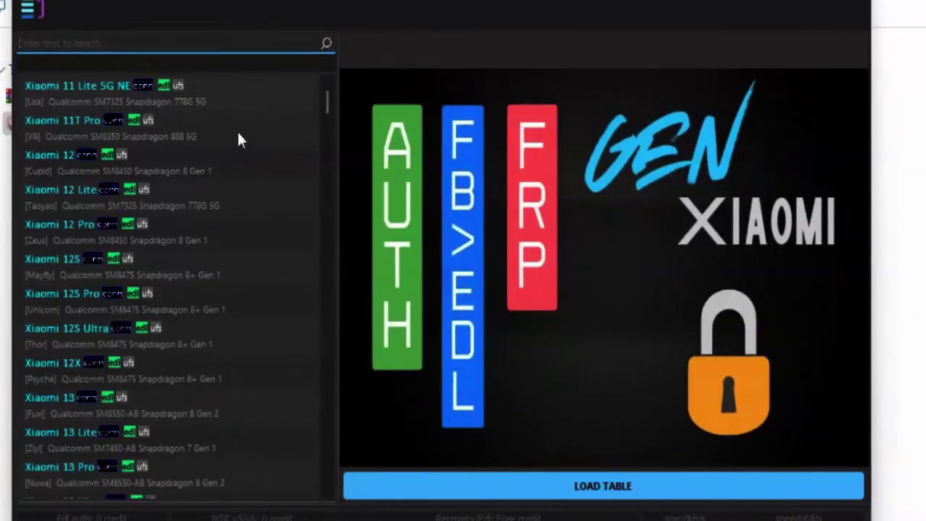
- Scroll the supported device list down to the Redmi Note 11 and Note 12 models
scroll(239, 140, "down", 3)
scroll(239, 141, "down", 3)
scroll(239, 143, "down", 3)
scroll(239, 145, "down", 2)
scroll(239, 145, "down", 1)
scroll(239, 145, "down", 3)
scroll(239, 145, "down", 3)
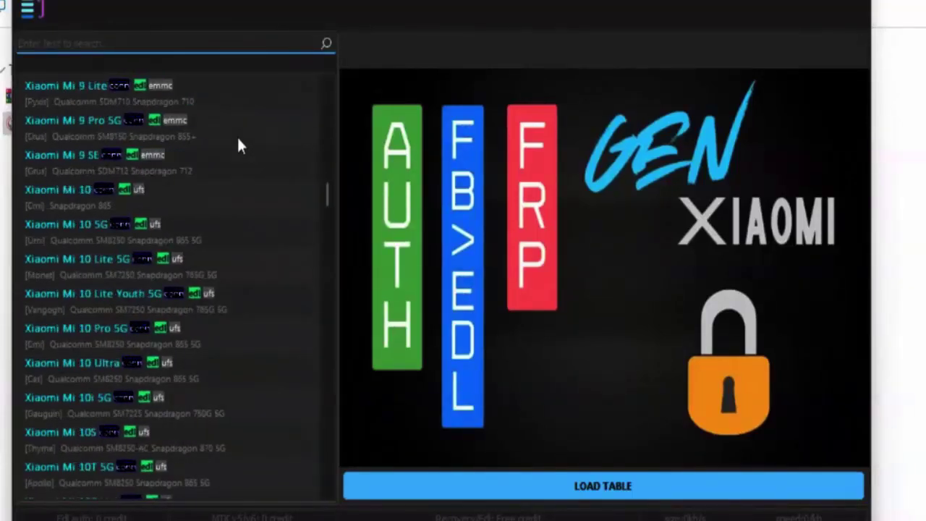
scroll(239, 146, "down", 3)
scroll(239, 145, "down", 2)
scroll(239, 146, "down", 2)
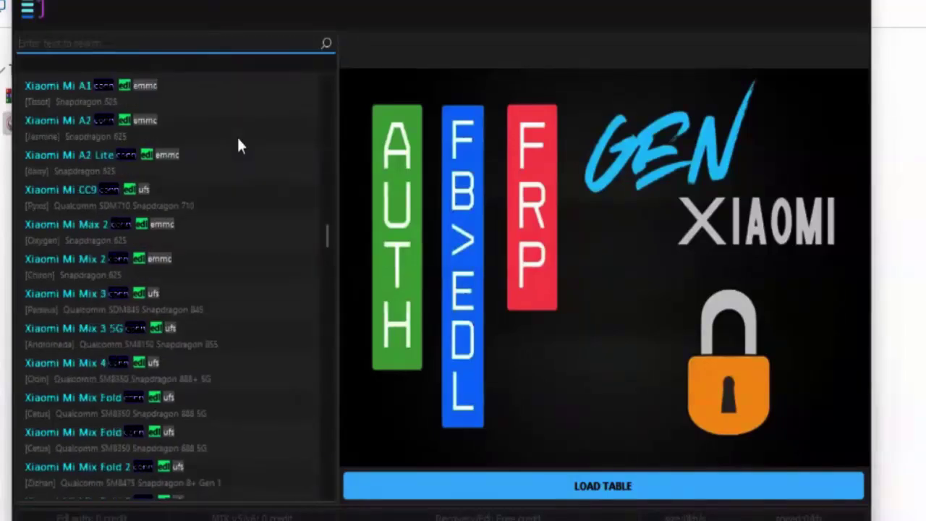
scroll(239, 145, "down", 3)
scroll(297, 261, "down", 3)
scroll(295, 258, "down", 3)
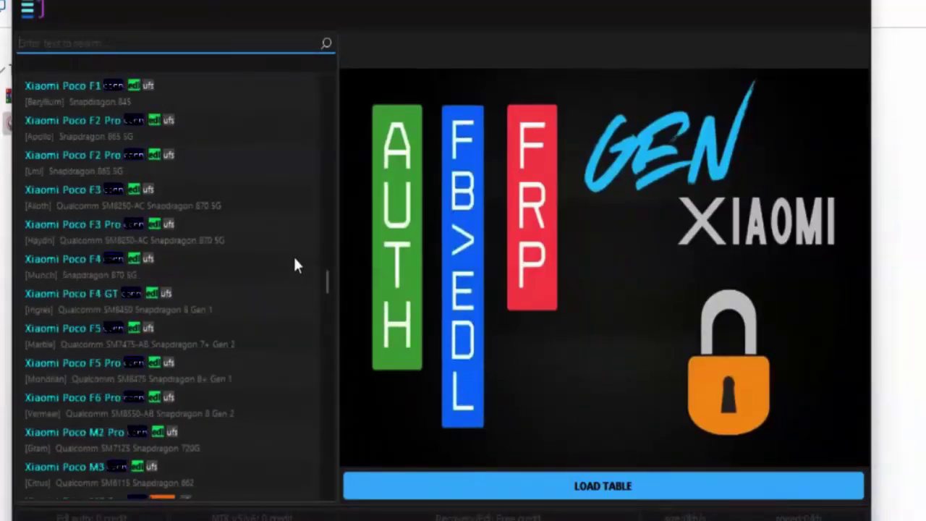
scroll(294, 262, "down", 2)
scroll(295, 262, "down", 3)
scroll(292, 262, "down", 3)
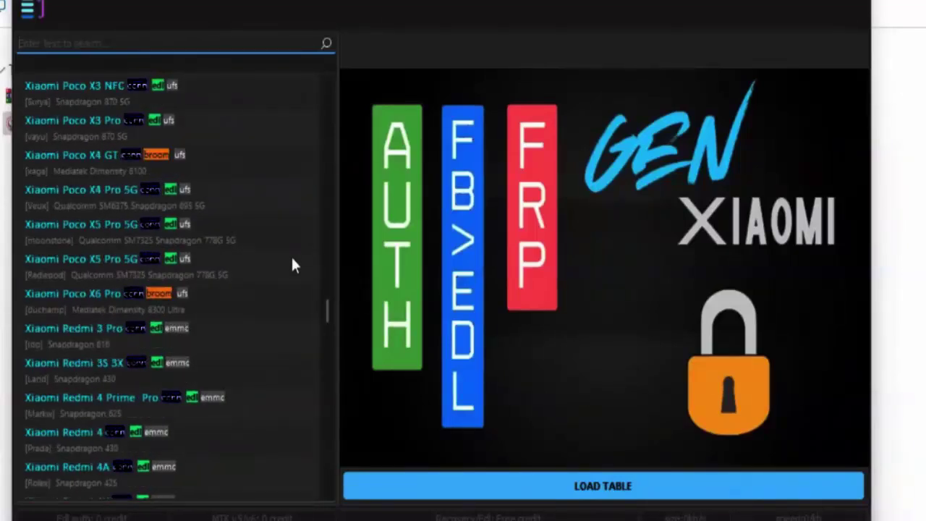
scroll(292, 259, "down", 1)
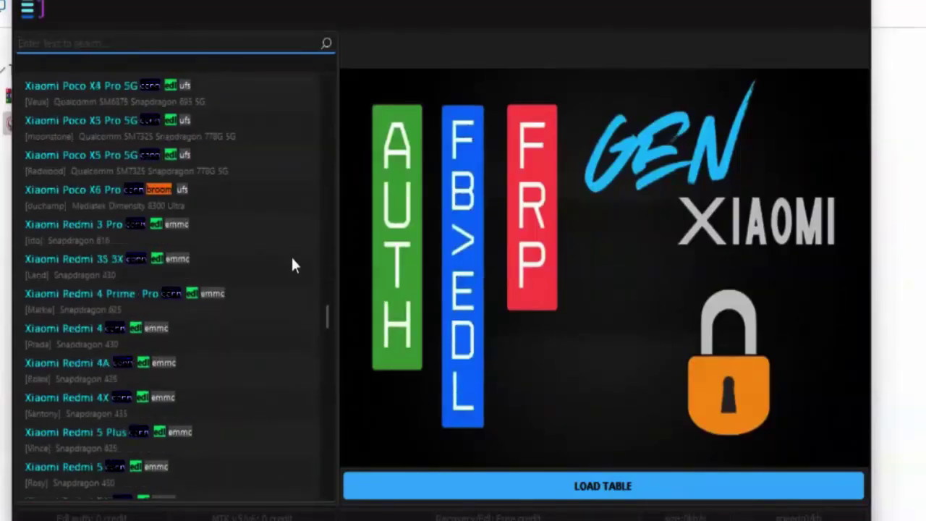
scroll(293, 260, "down", 1)
scroll(293, 261, "down", 1)
scroll(293, 260, "down", 1)
scroll(293, 261, "down", 1)
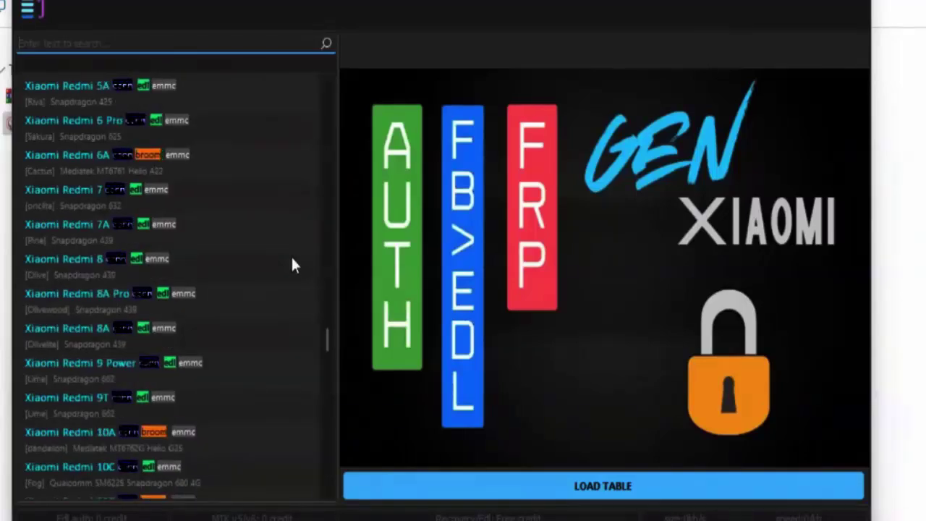
scroll(293, 260, "down", 1)
scroll(293, 261, "down", 1)
scroll(292, 262, "down", 2)
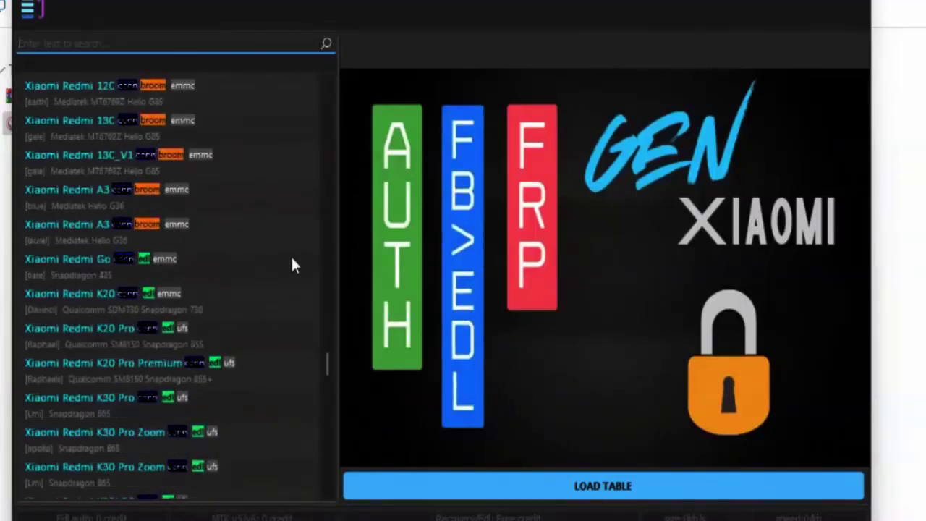
scroll(292, 262, "down", 1)
scroll(293, 262, "down", 1)
scroll(293, 262, "down", 2)
scroll(292, 262, "down", 1)
scroll(293, 262, "down", 1)
scroll(293, 262, "down", 2)
scroll(292, 262, "down", 1)
scroll(293, 265, "down", 2)
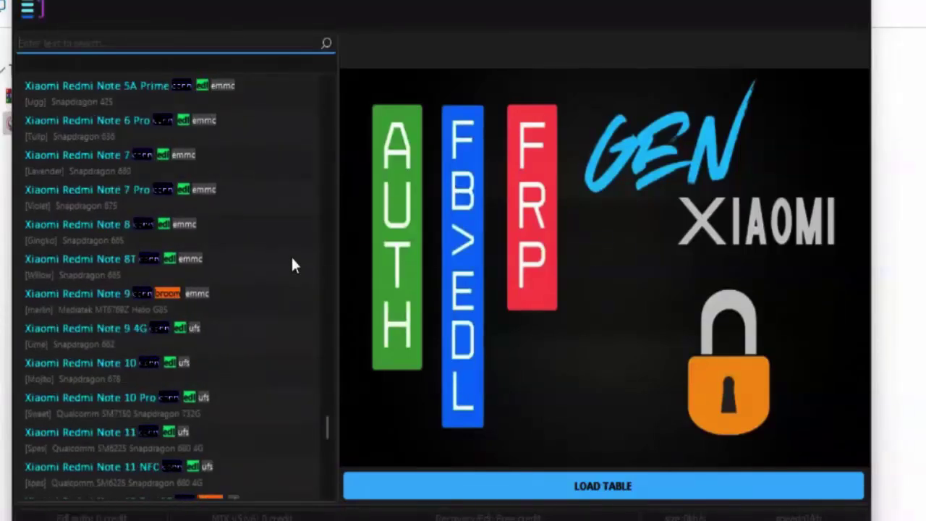
scroll(292, 265, "down", 1)
scroll(292, 265, "down", 1)
scroll(292, 265, "down", 2)
scroll(292, 265, "down", 2)
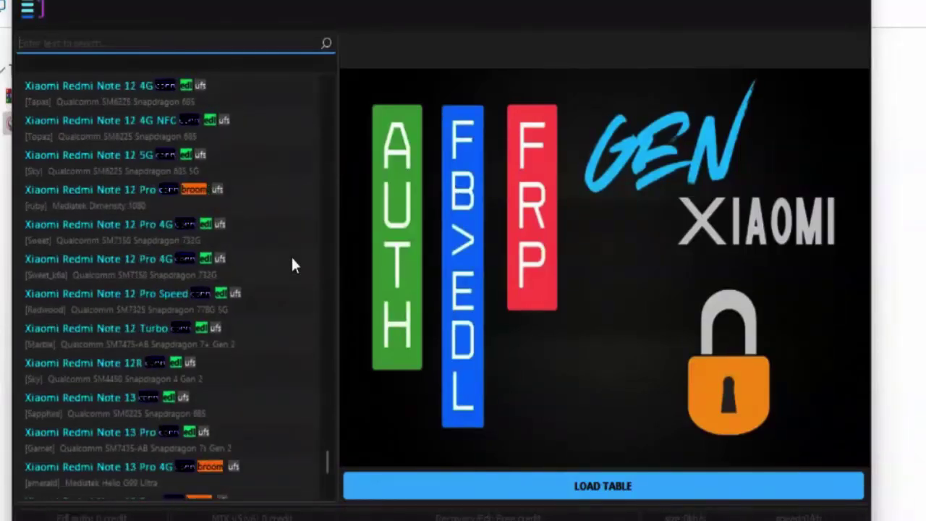
scroll(292, 265, "down", 2)
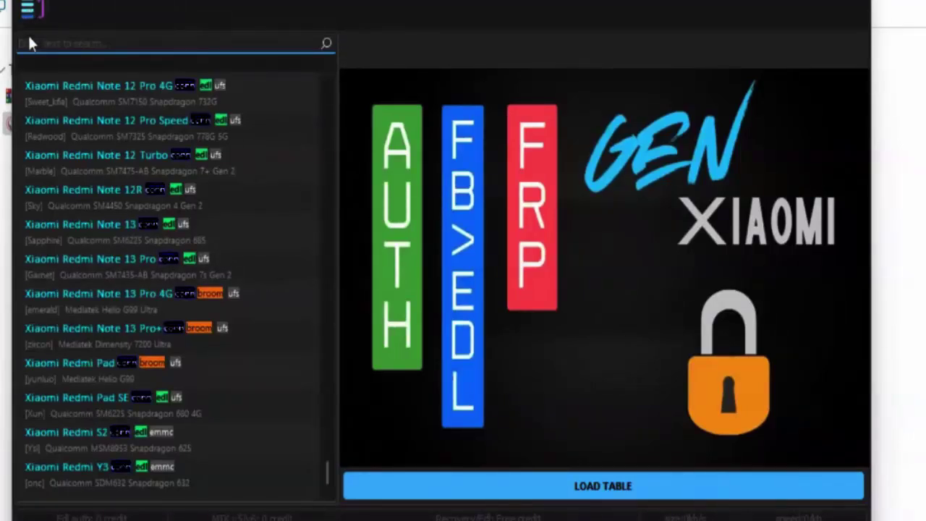
scroll(321, 277, "up", 3)
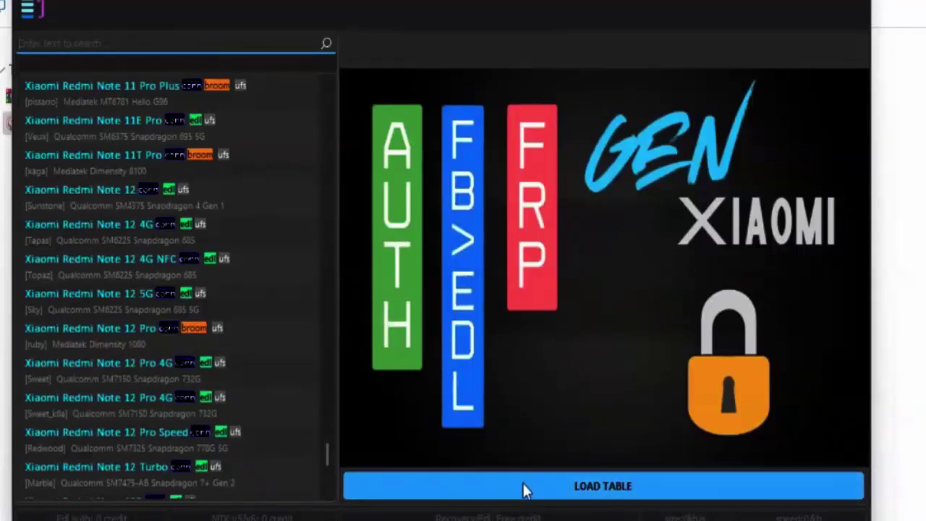
- Load the device table and check the port and storage options, keeping ufs storage
left_click(547, 491)
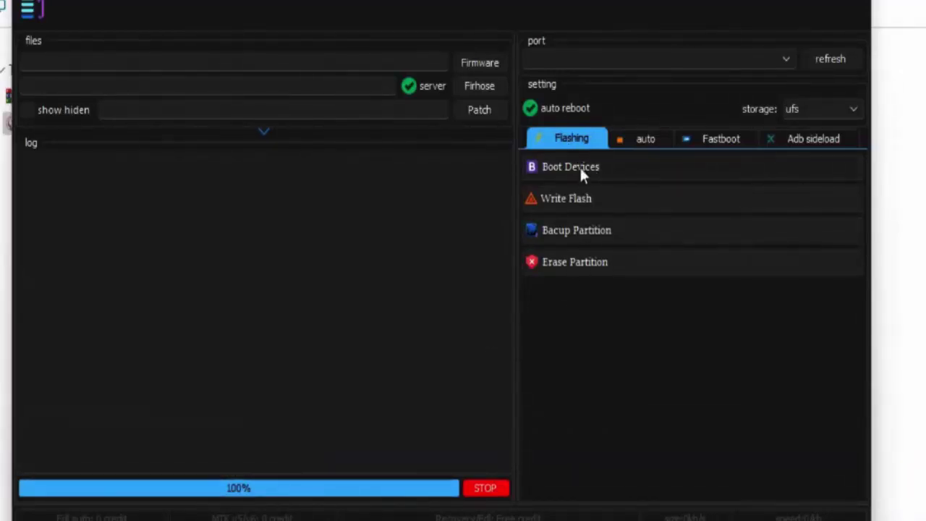
left_click(792, 60)
left_click(832, 112)
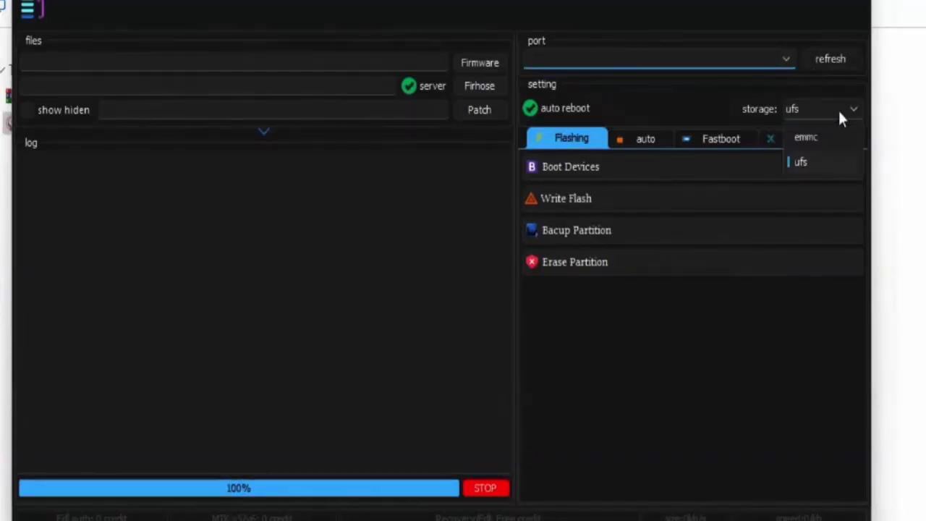
left_click(840, 113)
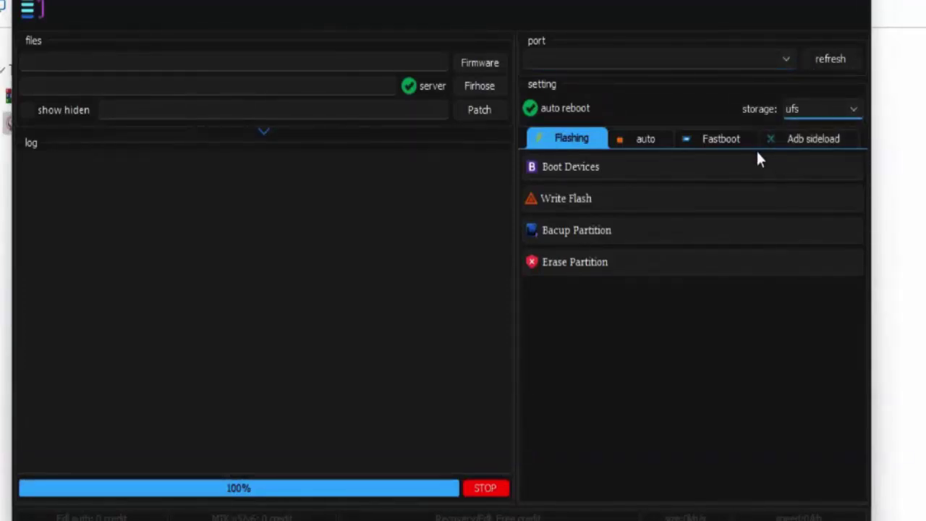
- View the Fastboot, auto and Adb sideload functions, then return to Flashing
left_click(725, 138)
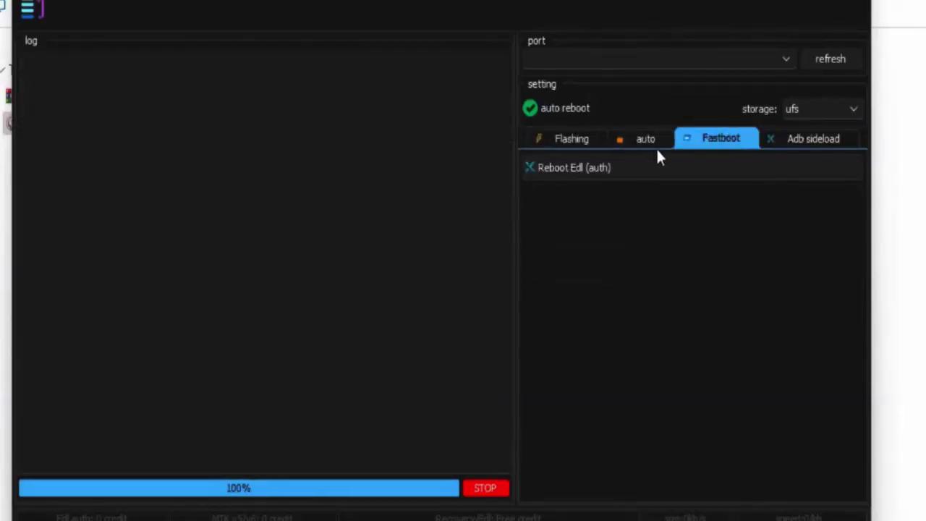
left_click(635, 141)
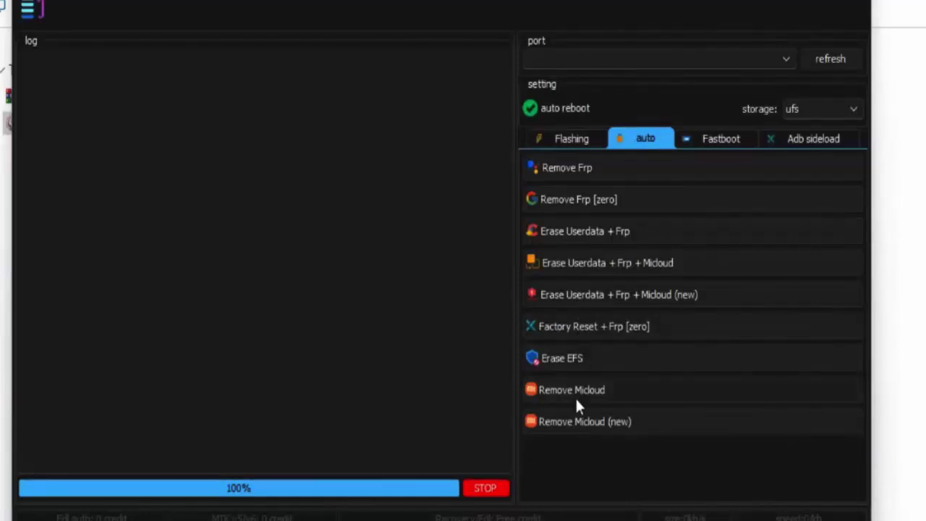
left_click(799, 145)
left_click(568, 137)
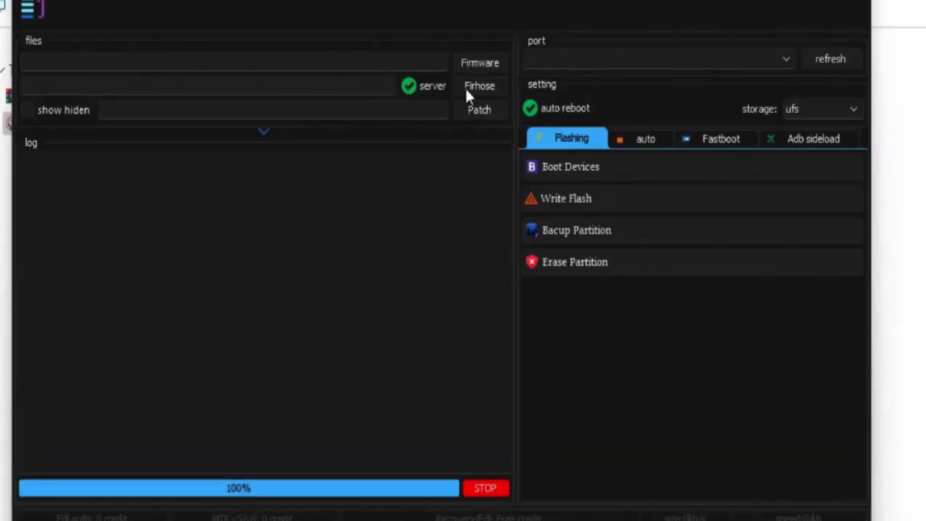
left_click(29, 9)
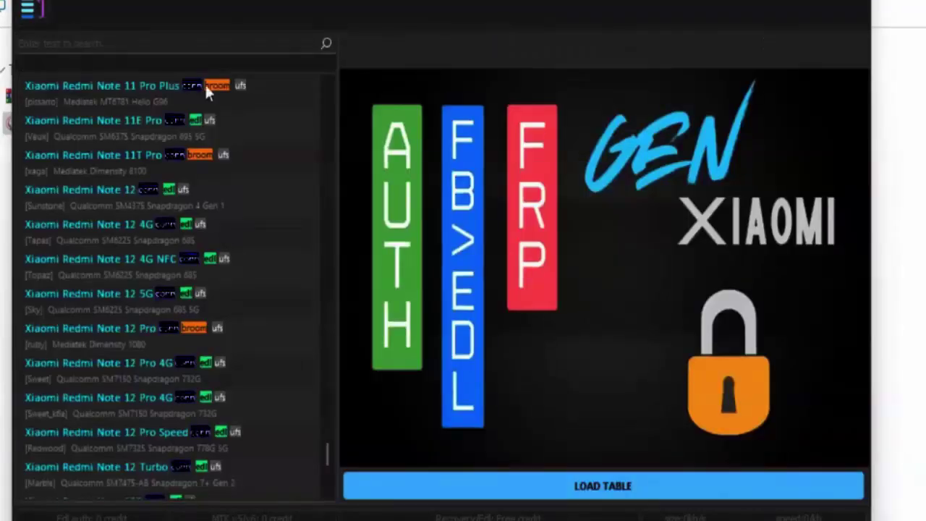
scroll(221, 180, "up", 6)
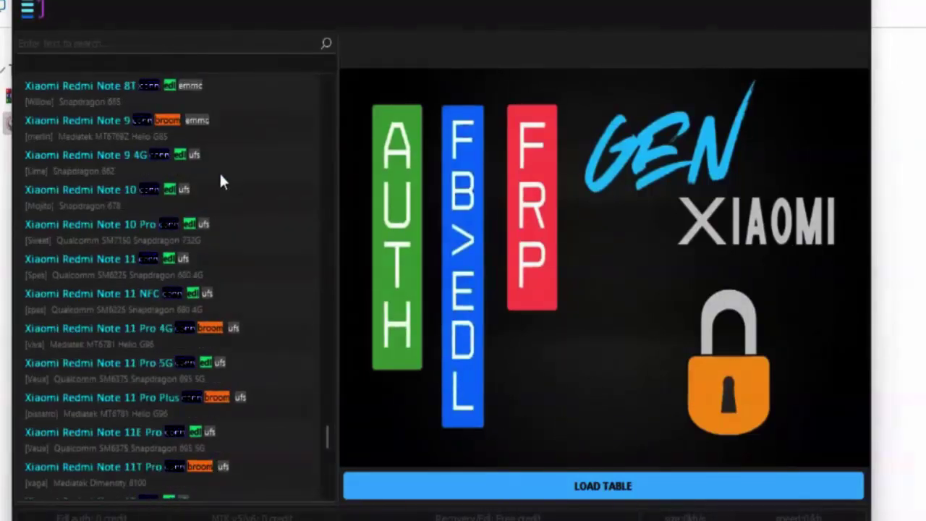
left_click_drag(327, 432, 325, 73)
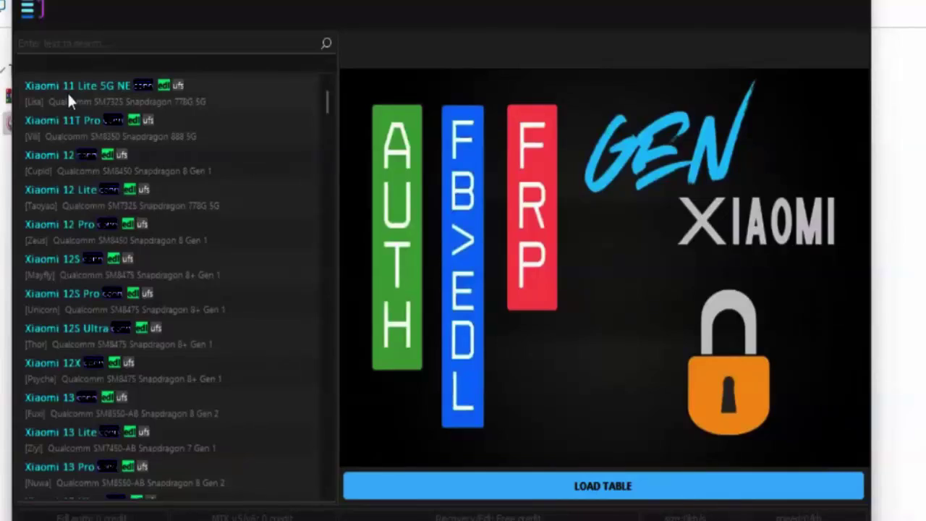
scroll(66, 109, "down", 2)
scroll(64, 114, "up", 2)
scroll(238, 296, "down", 3)
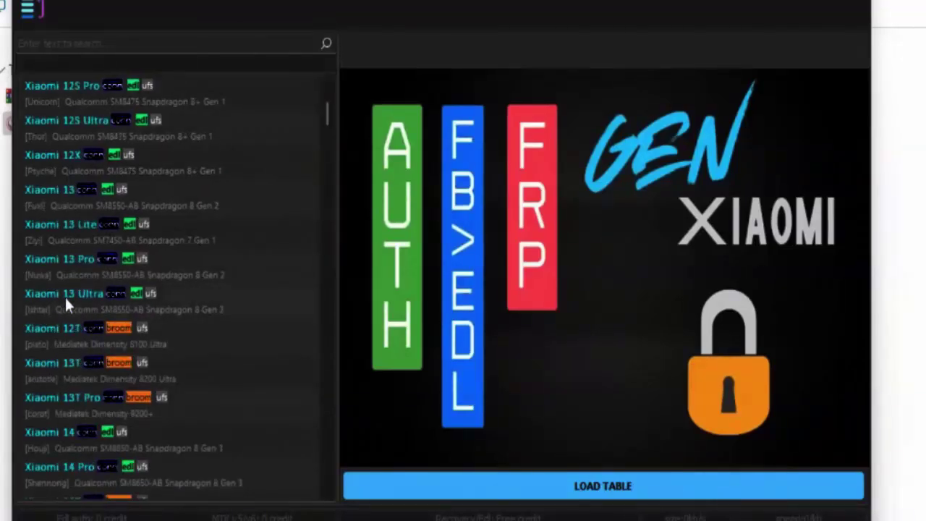
scroll(130, 207, "down", 6)
scroll(130, 205, "down", 4)
scroll(128, 224, "down", 5)
scroll(128, 268, "down", 5)
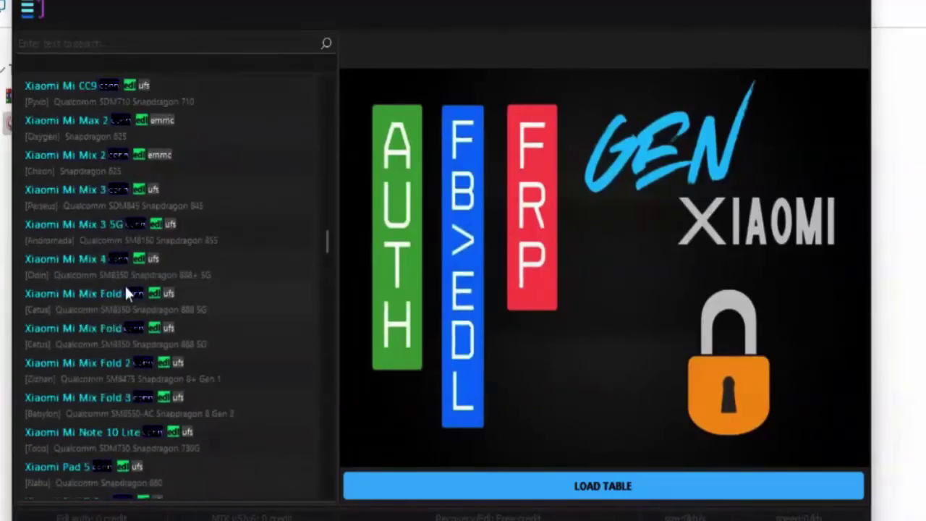
- Reload the device table and view the Fastboot, Adb sideload and auto functions
left_click(593, 477)
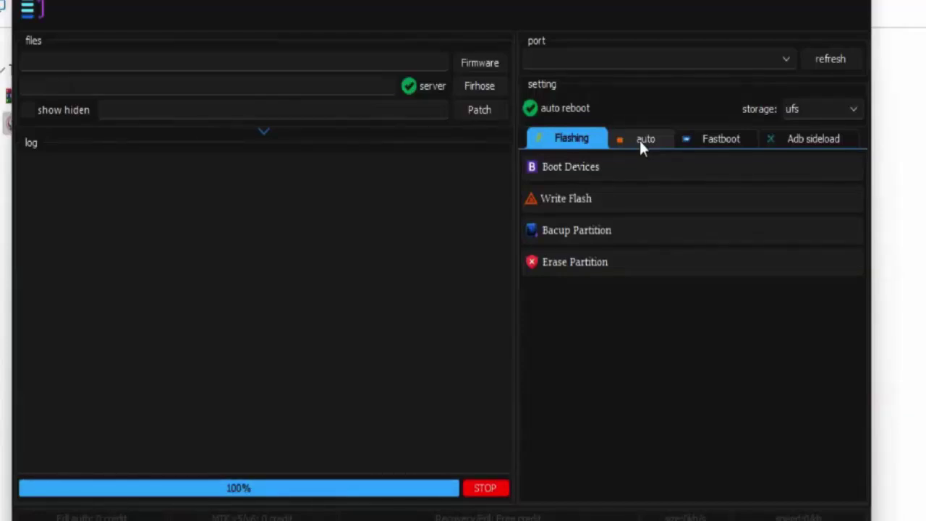
left_click(708, 144)
left_click(788, 149)
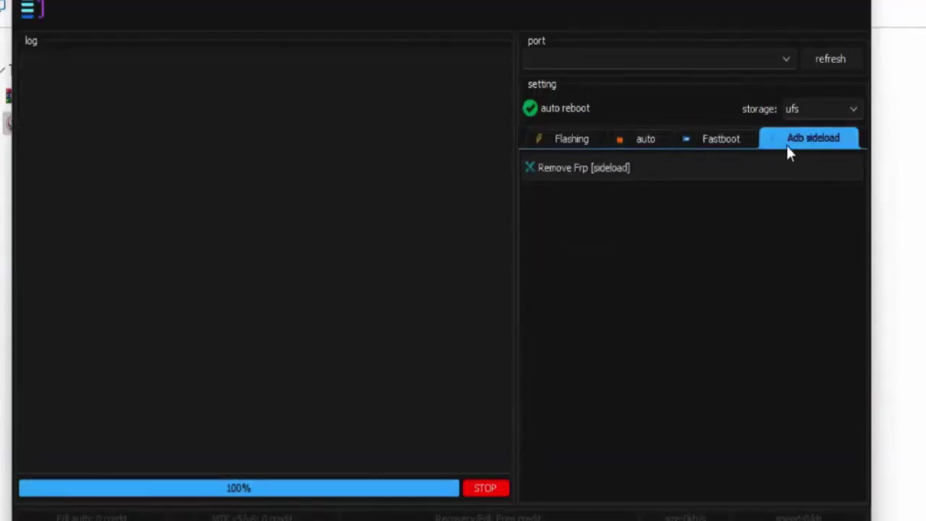
left_click(646, 140)
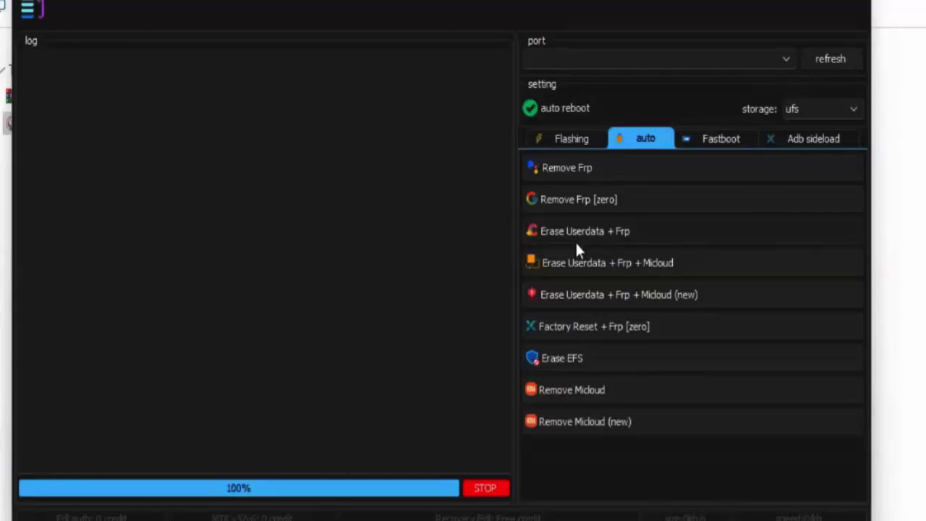
- Run Remove Micloud and Remove Micloud (new), stop the device wait, and end on Fastboot
left_click(579, 393)
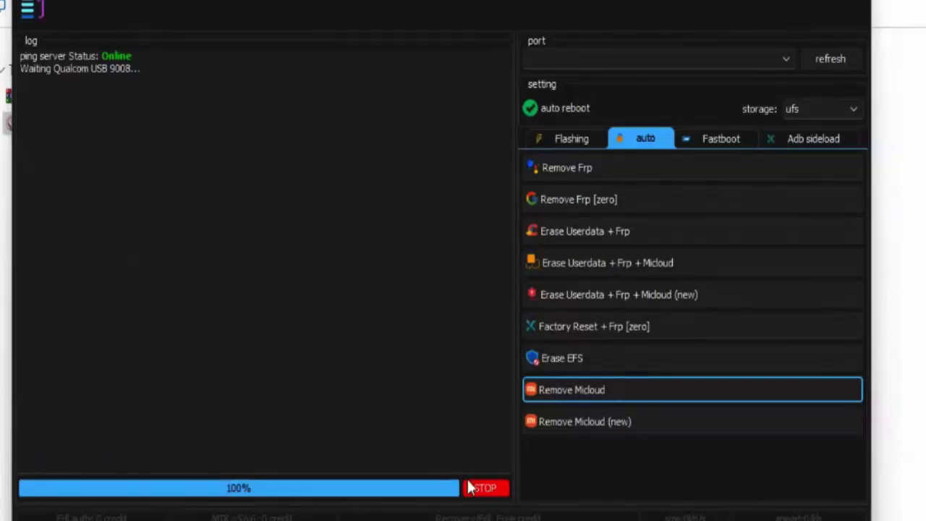
left_click(556, 423)
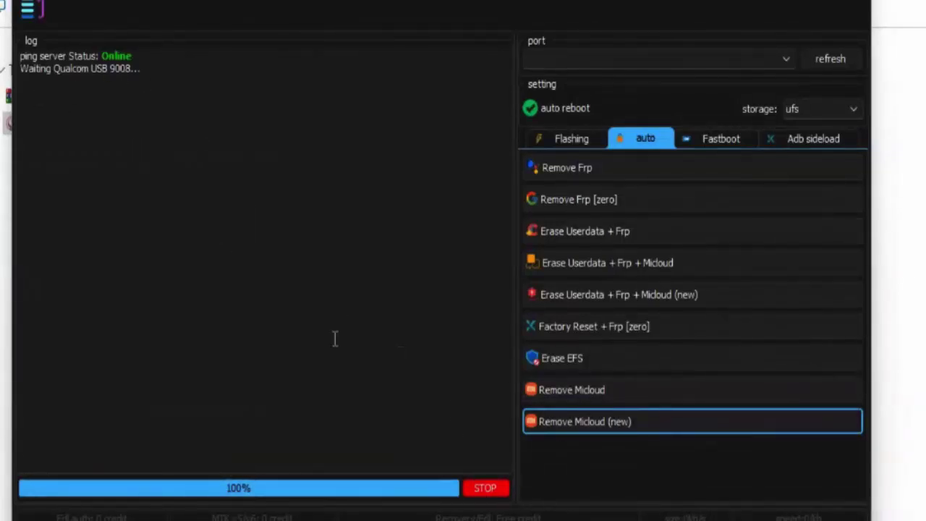
left_click(476, 491)
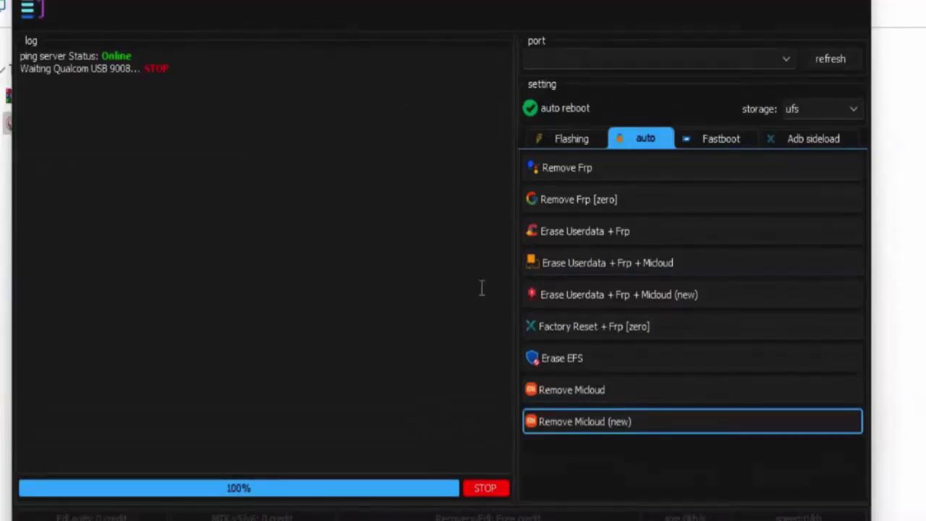
left_click(701, 133)
left_click(810, 139)
left_click(723, 141)
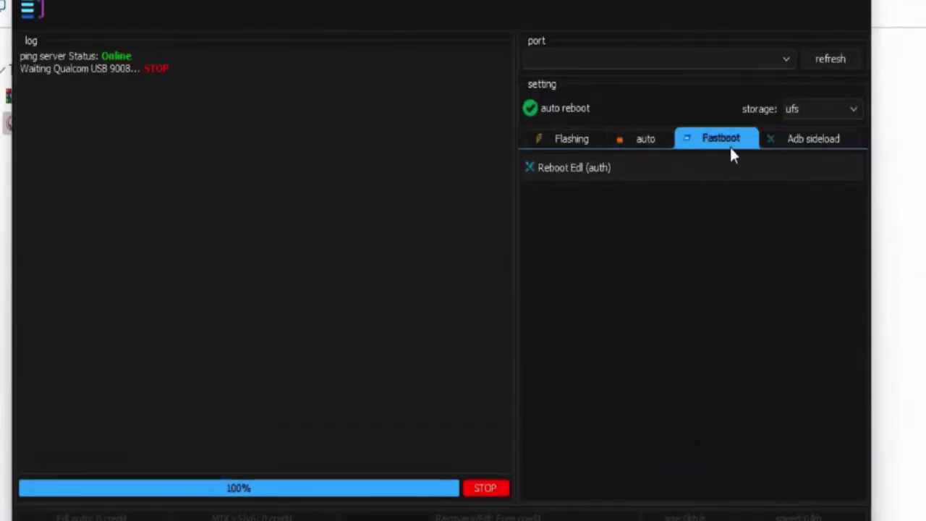
- Browse the Pad, Poco and Redmi models in the device list, then reload the device table
left_click(41, 10)
scroll(192, 137, "up", 3)
scroll(72, 246, "down", 6)
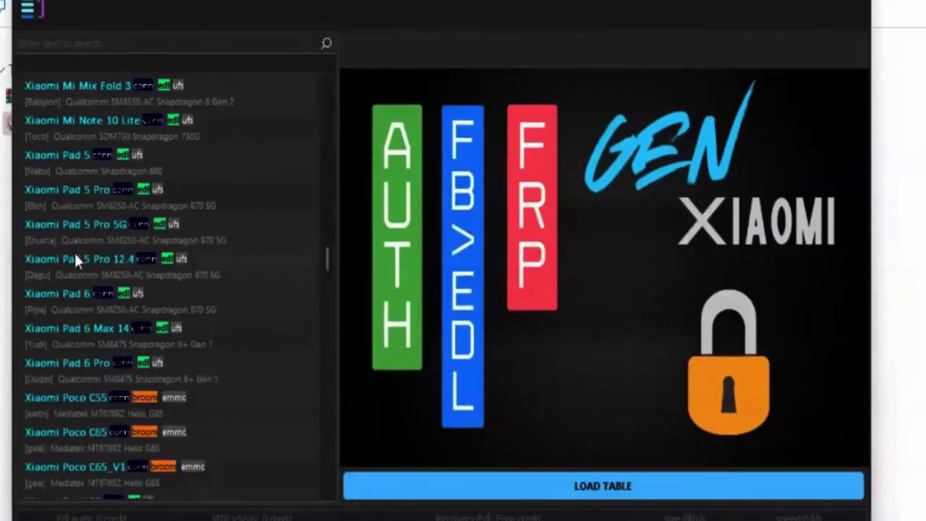
scroll(72, 333, "down", 5)
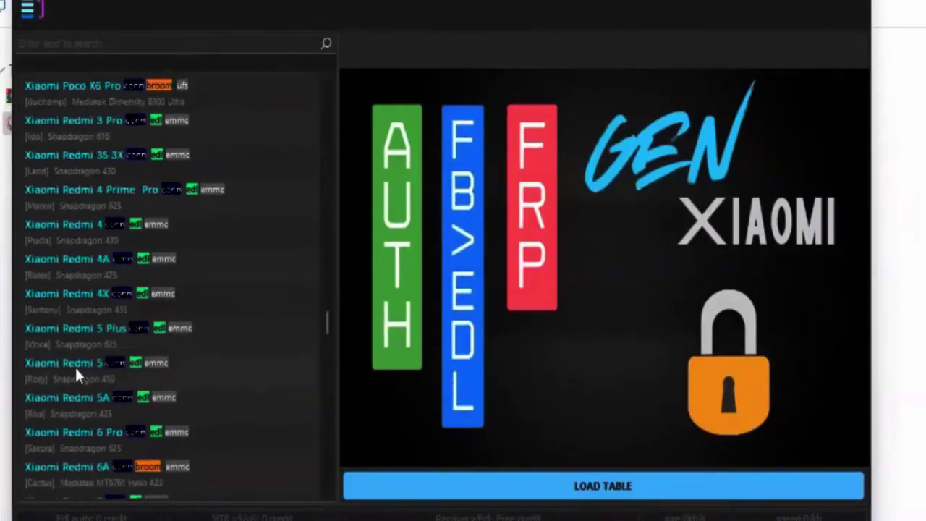
scroll(182, 396, "down", 3)
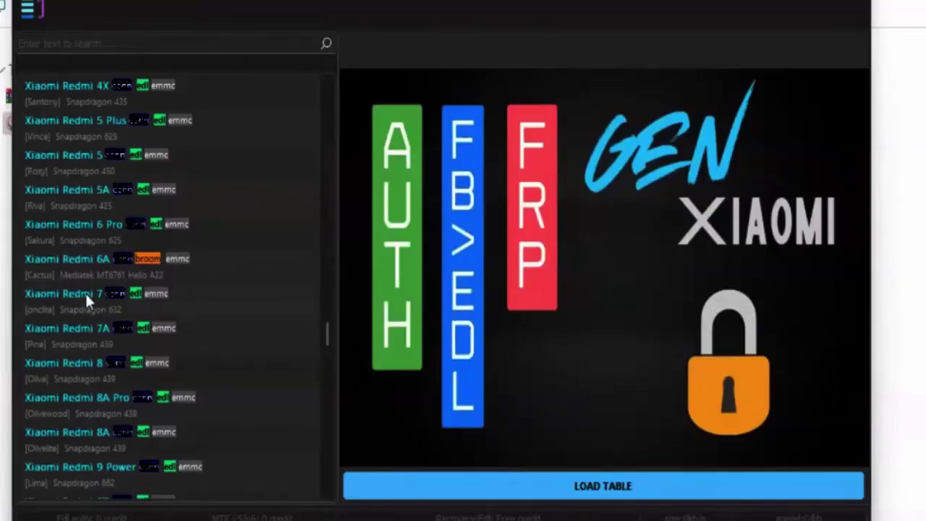
scroll(75, 231, "down", 6)
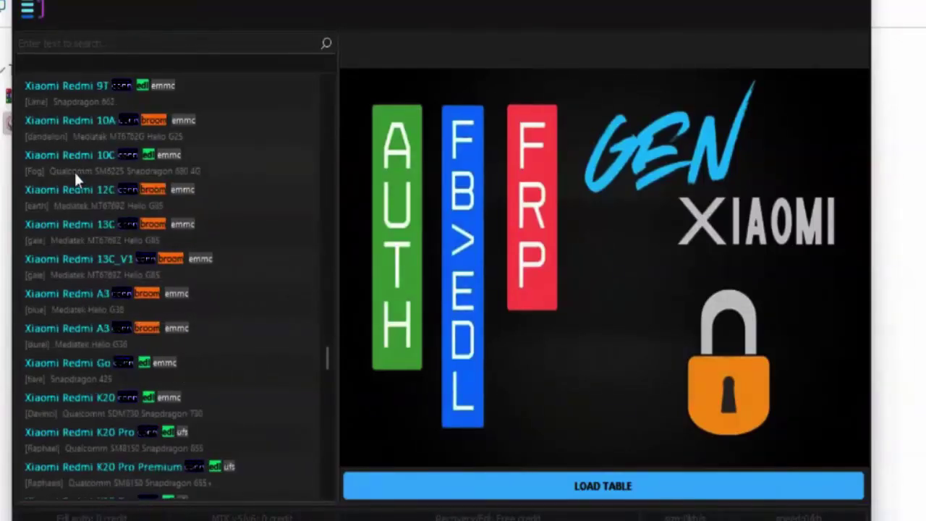
scroll(69, 286, "down", 10)
left_click(541, 486)
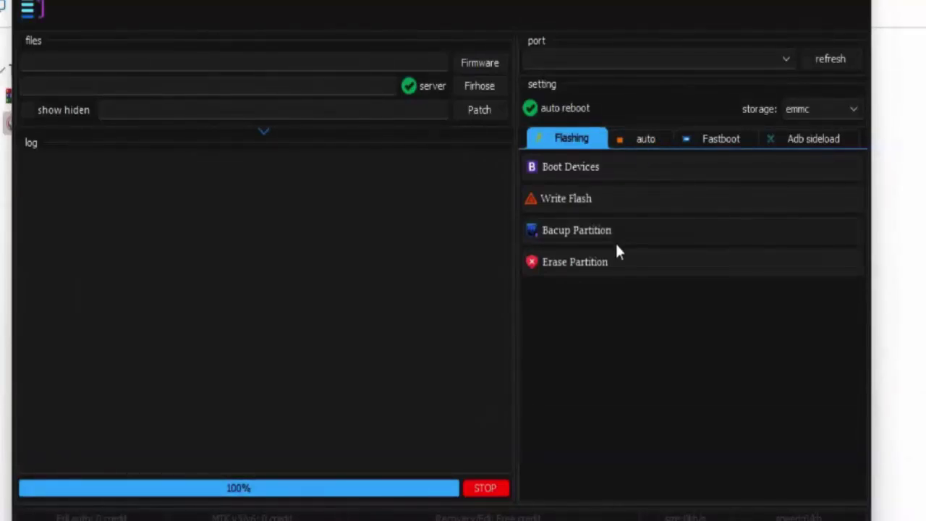
- Try Boot Devices (then stop it), Write Flash and Bacup Partition, dismissing each warning
left_click(566, 172)
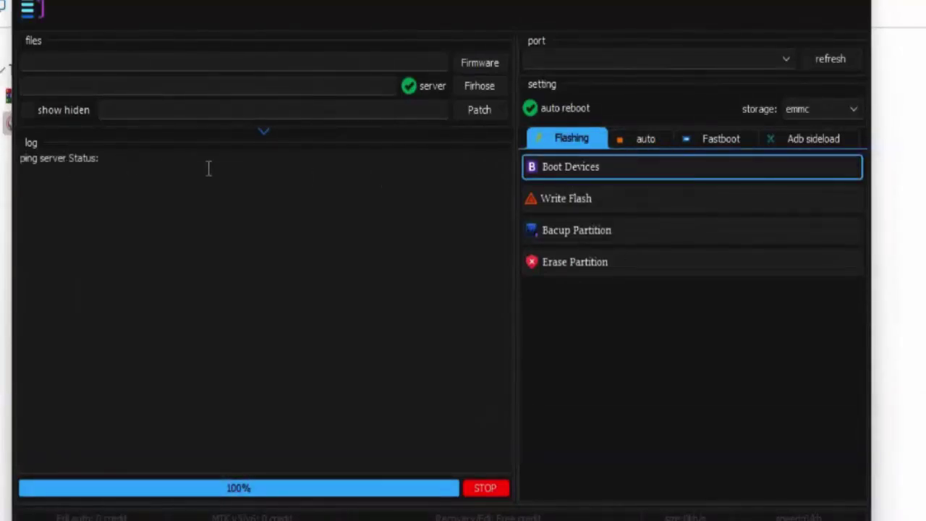
left_click(486, 488)
left_click(578, 201)
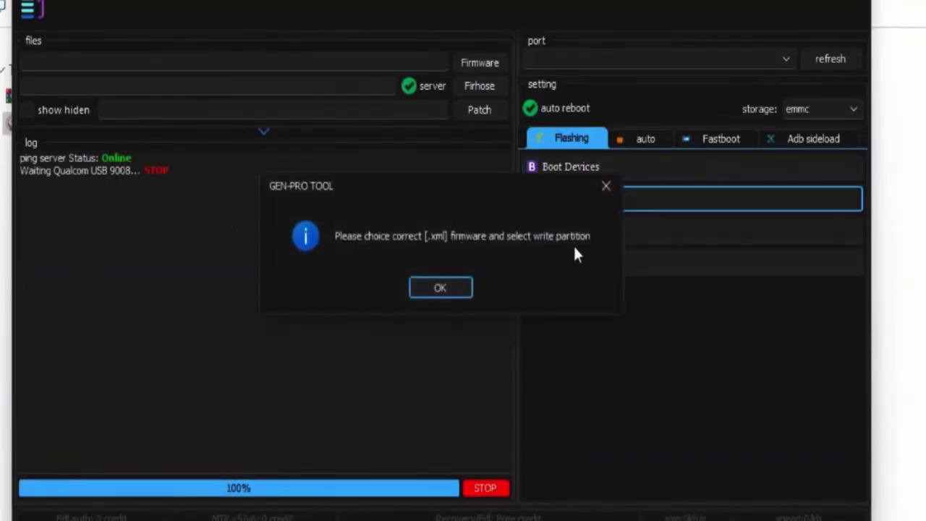
left_click(449, 288)
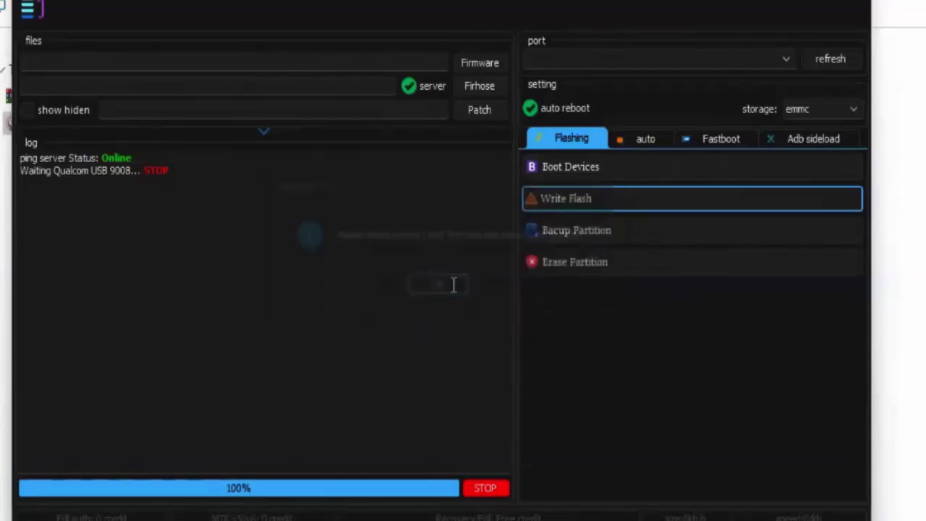
left_click(578, 232)
key("Return")
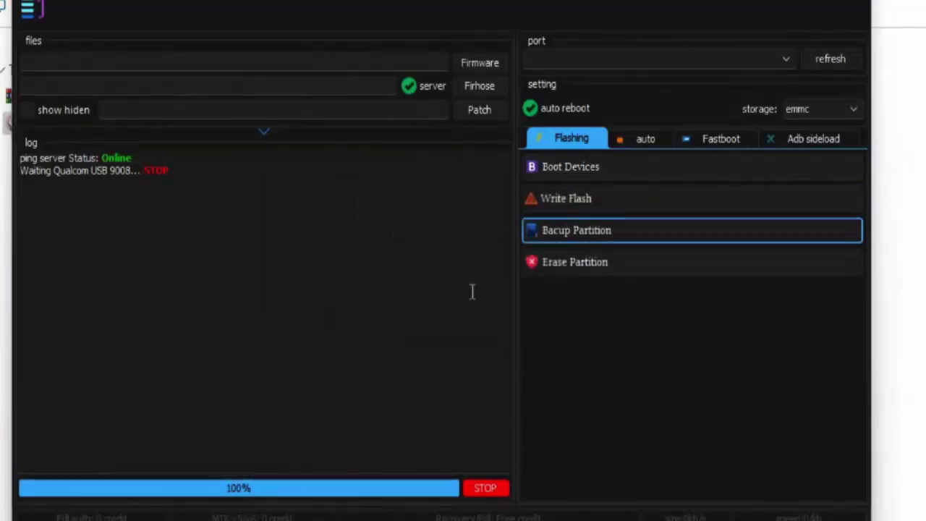